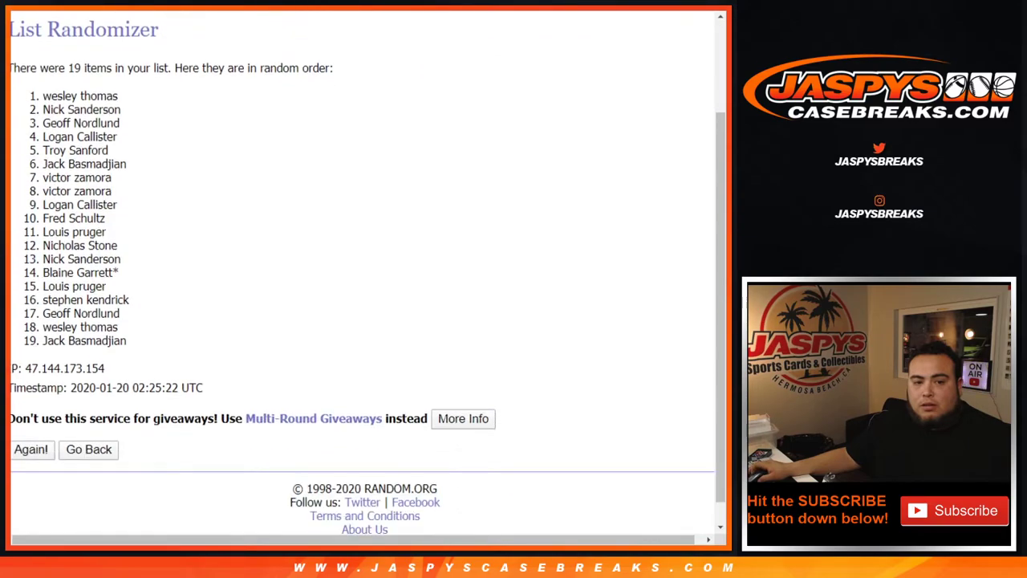
Reshuffle the participant name list three more times, reaching four randomizations, and highlight the randomization count
click(31, 425)
scroll(361, 272, down, 2)
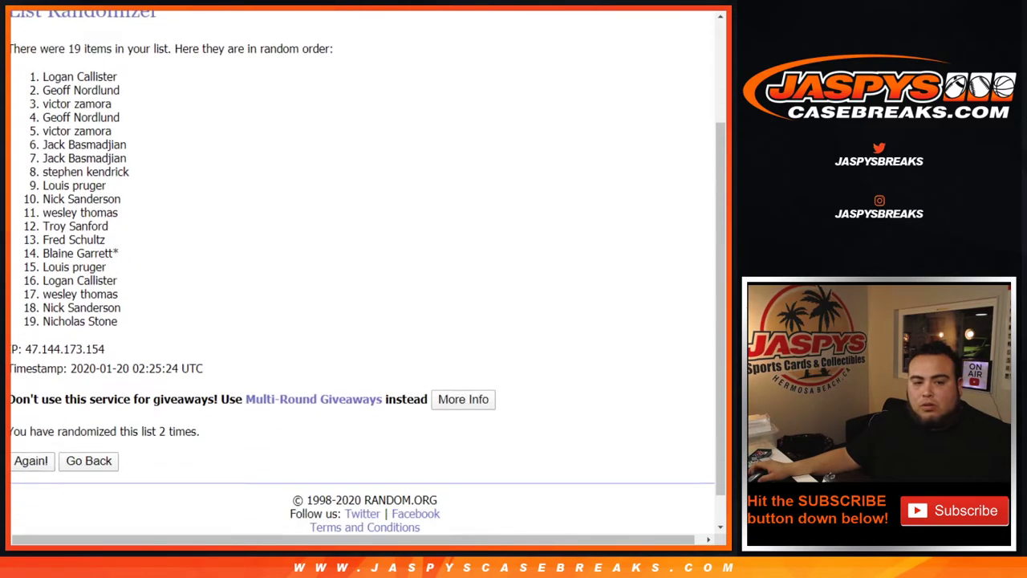
click(31, 425)
scroll(367, 273, down, 3)
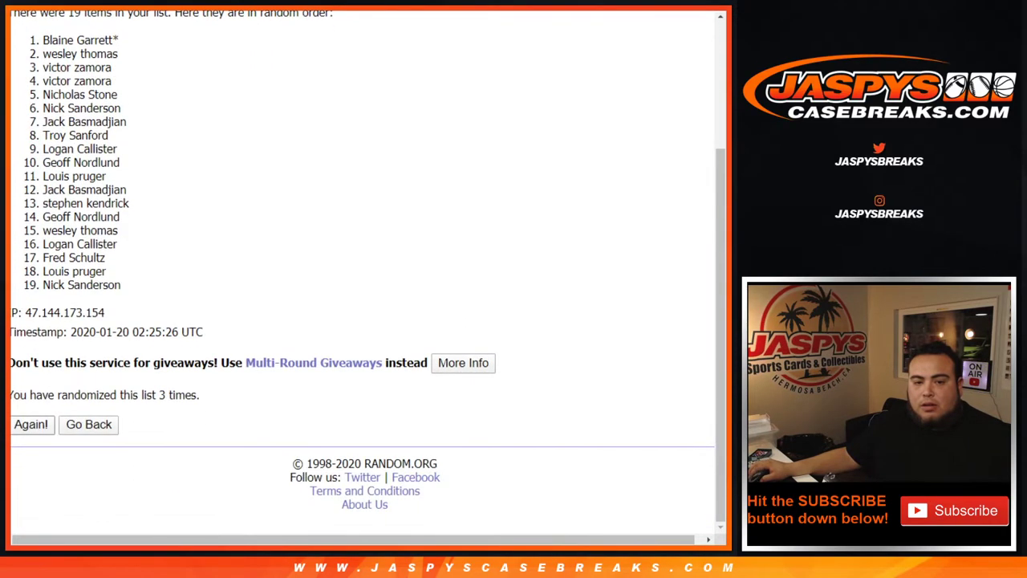
click(32, 424)
scroll(367, 273, down, 3)
drag(200, 395, 158, 394)
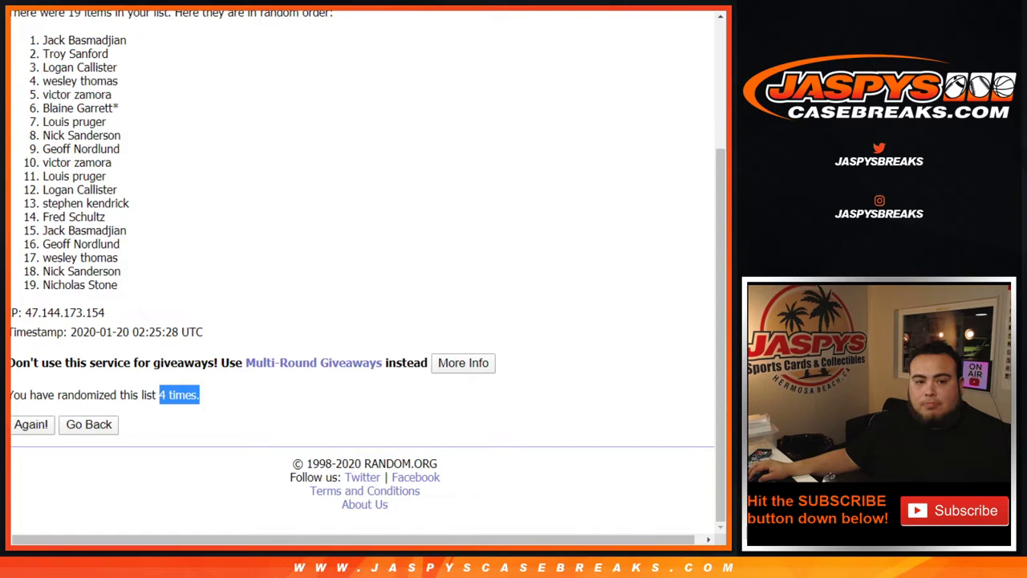
Copy all the shuffled participant names and paste them into column A of the break's Google Sheets spreadsheet, starting at A1
scroll(361, 273, up, 3)
drag(42, 217, 117, 462)
key(ctrl+c)
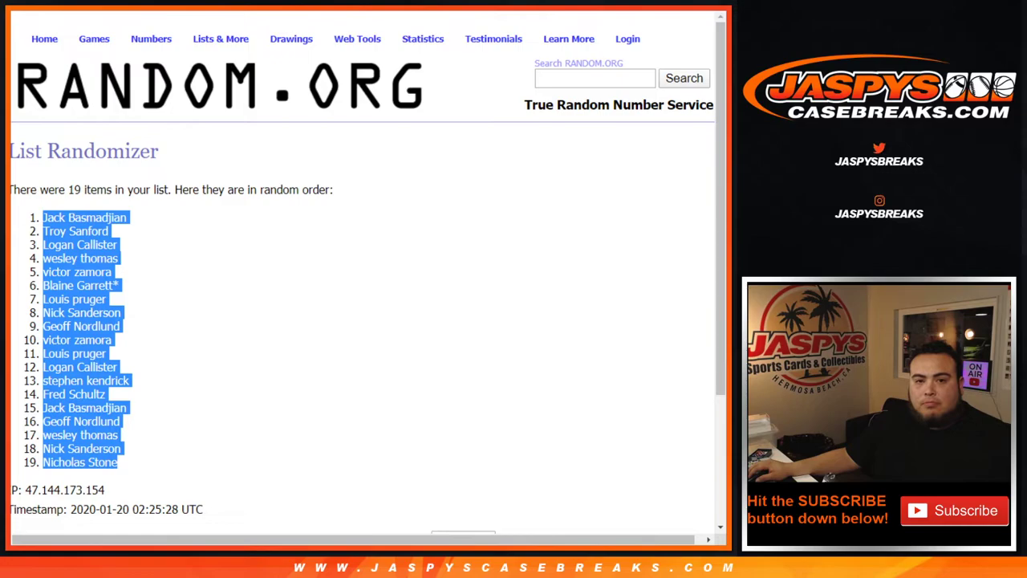
key(alt+Tab)
key(ctrl+v)
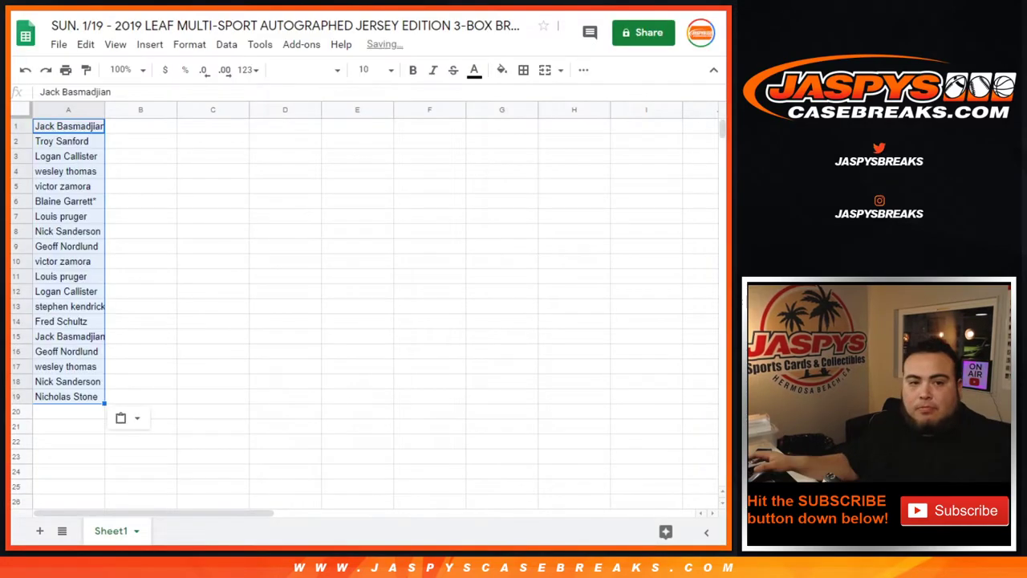
Switch back to RANDOM.ORG and randomize the prepared list of letters in the List Randomizer
key(alt+Tab)
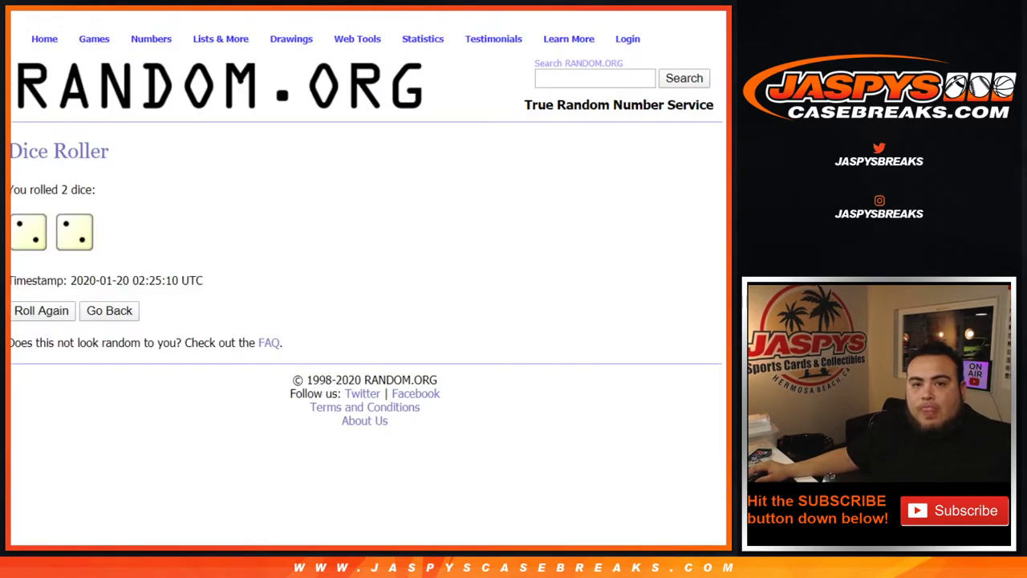
key(ctrl+Tab)
scroll(361, 273, down, 2)
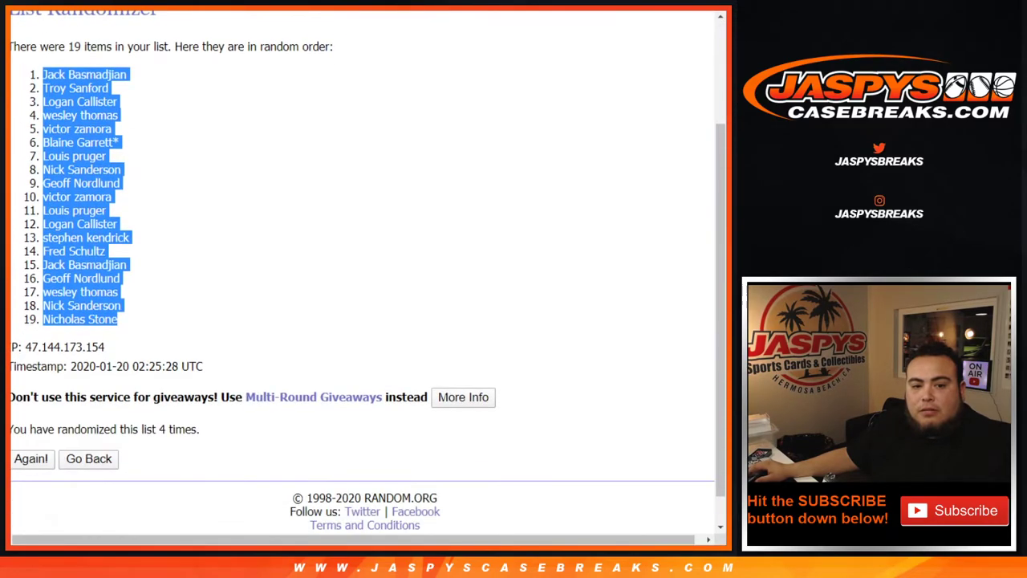
key(ctrl+Tab)
scroll(362, 273, down, 1)
scroll(205, 319, up, 2)
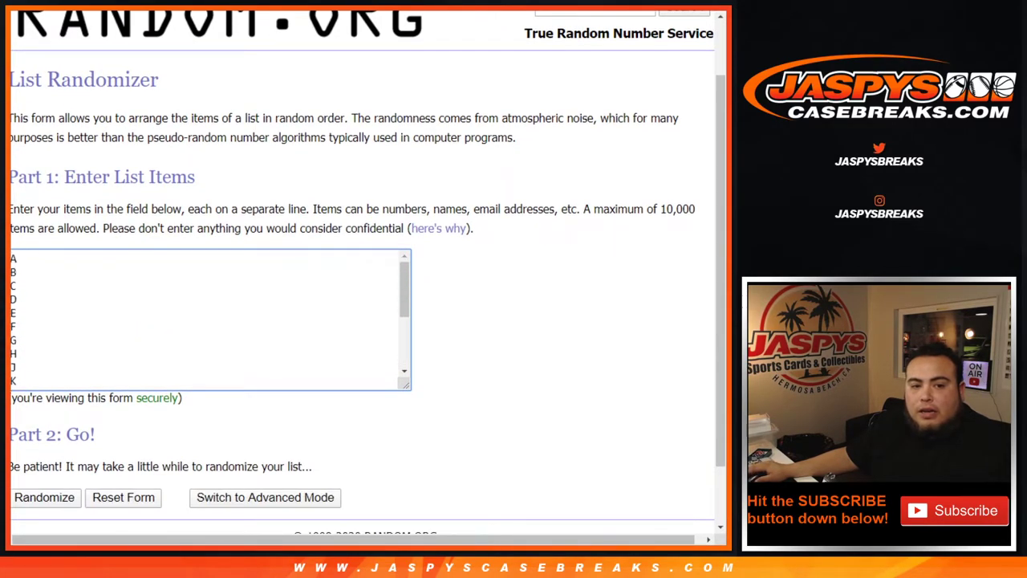
scroll(562, 289, down, 1)
click(44, 425)
key(alt+Right)
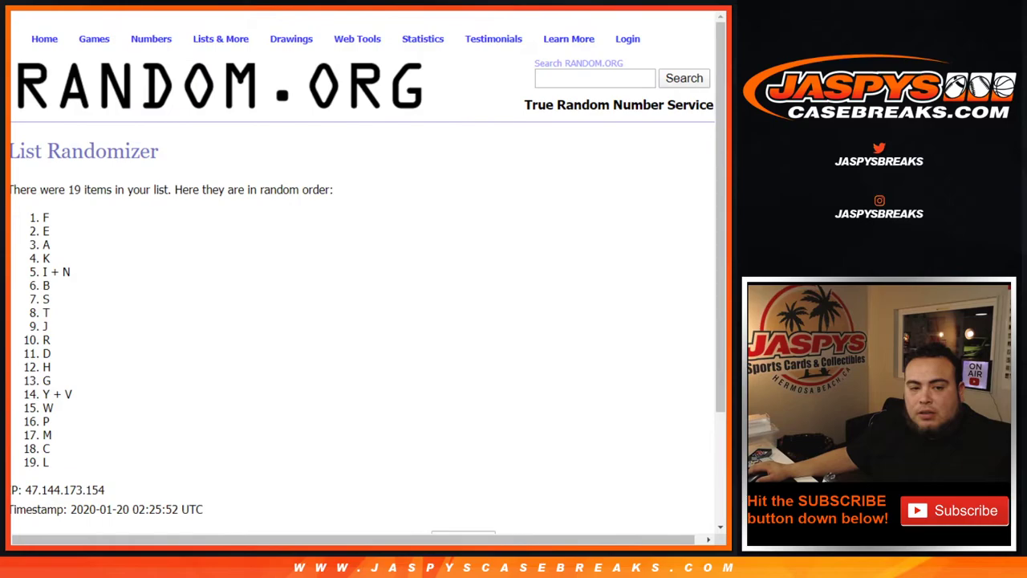
Reshuffle the letter list three more times, reaching four randomizations, and highlight the randomization count
scroll(361, 281, down, 3)
click(31, 424)
scroll(32, 425, down, 3)
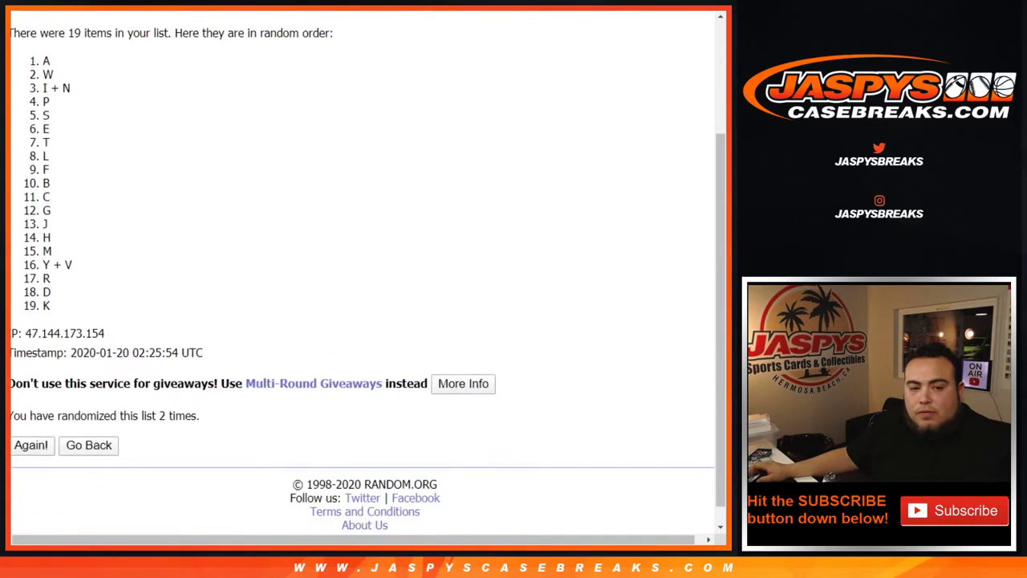
click(31, 425)
scroll(31, 424, down, 3)
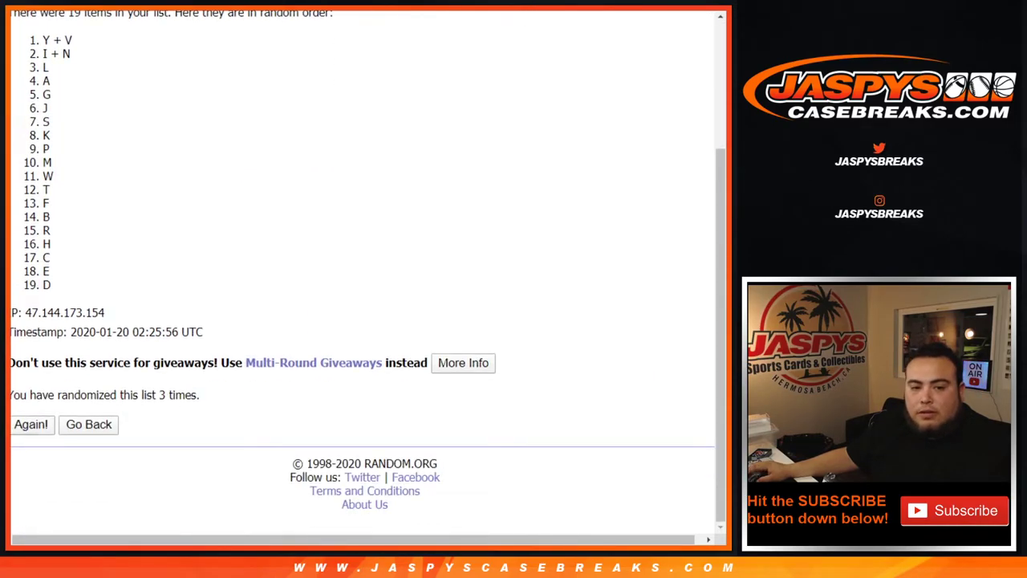
click(32, 424)
scroll(31, 424, down, 3)
drag(200, 394, 145, 395)
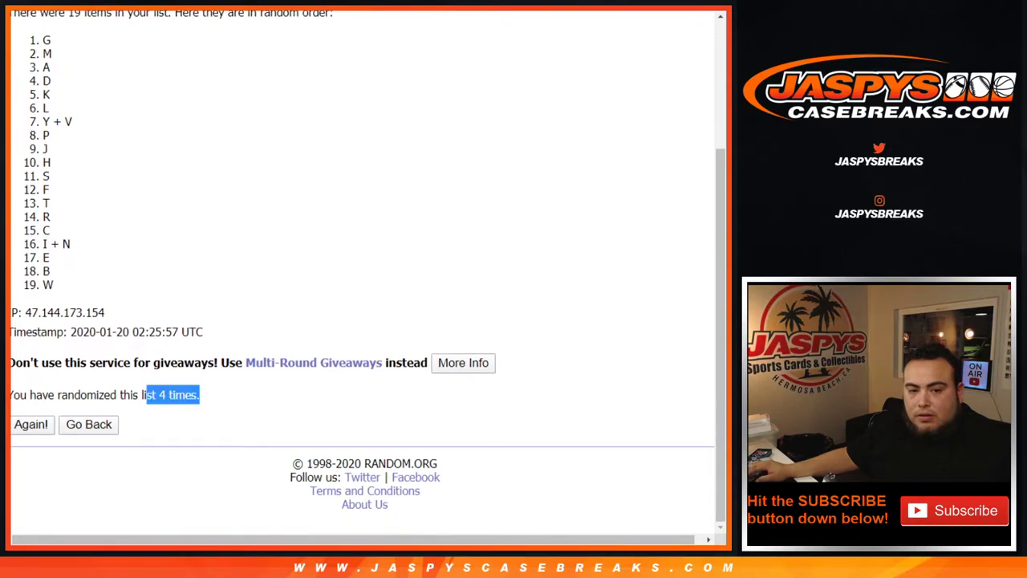
Copy all the shuffled letters and paste them beside the names in the Google Sheets spreadsheet, starting at cell B1
scroll(144, 394, up, 3)
drag(50, 217, 53, 463)
key(ctrl+c)
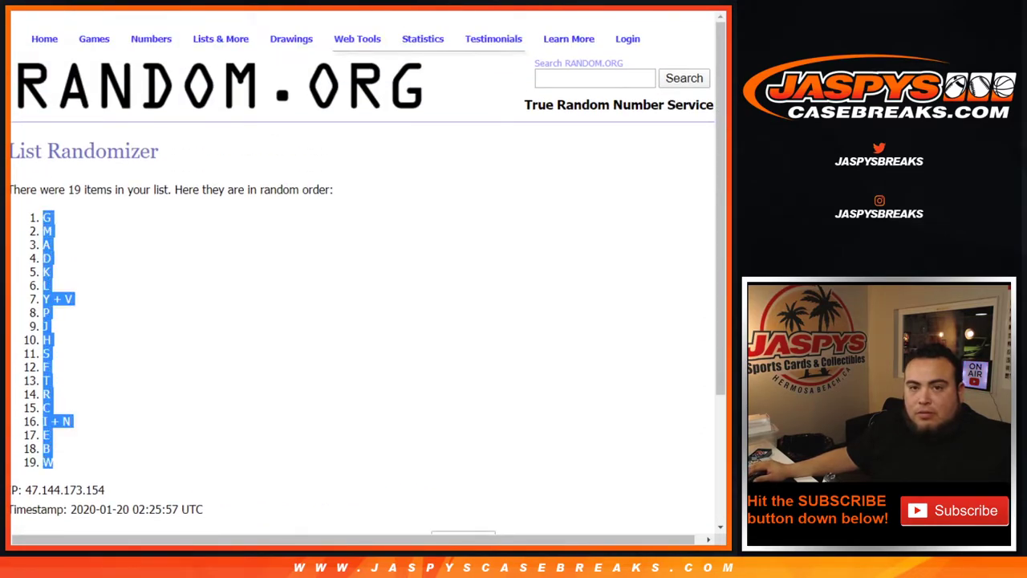
key(ctrl+Tab)
click(141, 126)
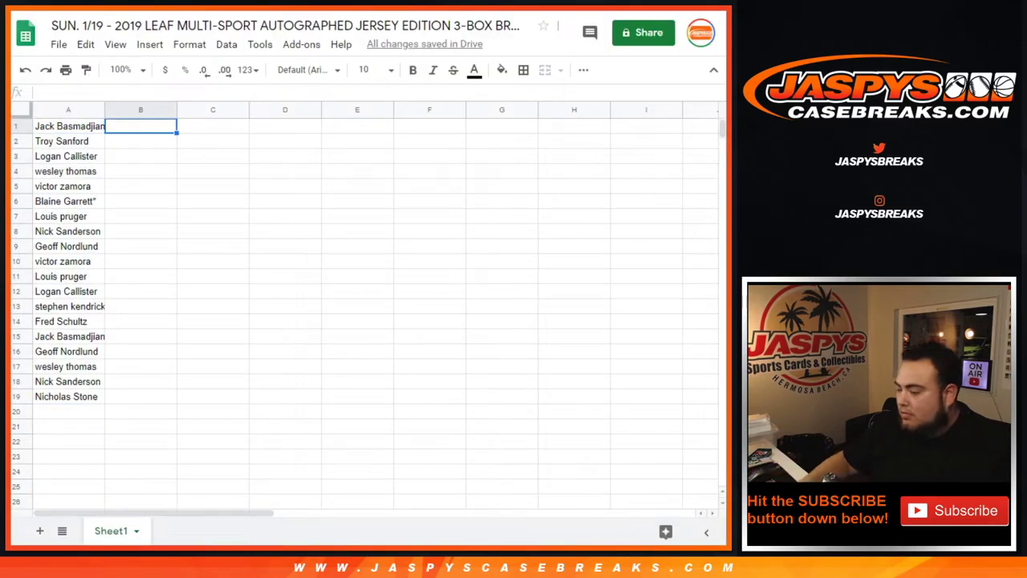
key(ctrl+v)
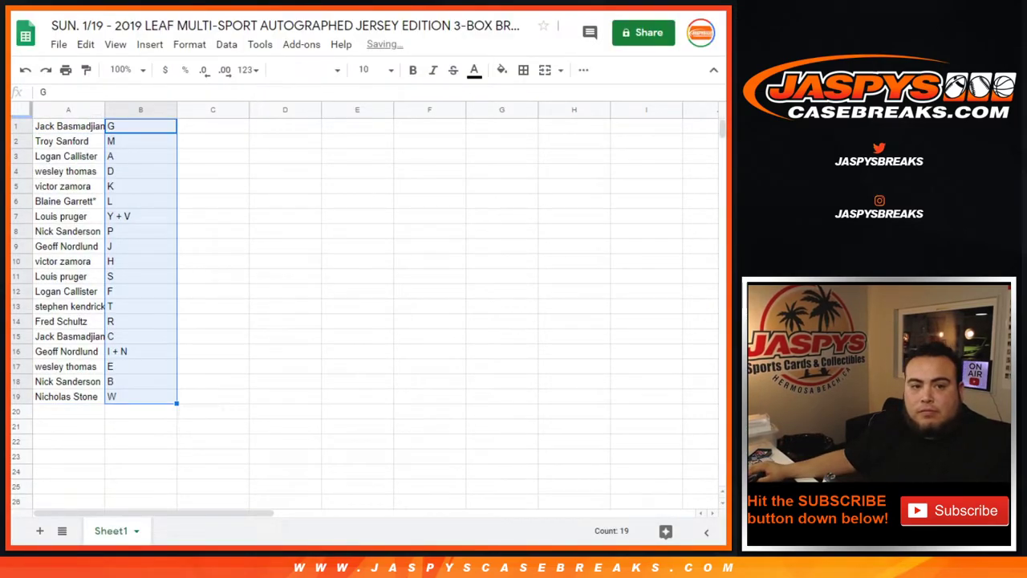
Set the font size of the whole sheet to 14 and fit column A's width to the names
click(21, 109)
click(375, 70)
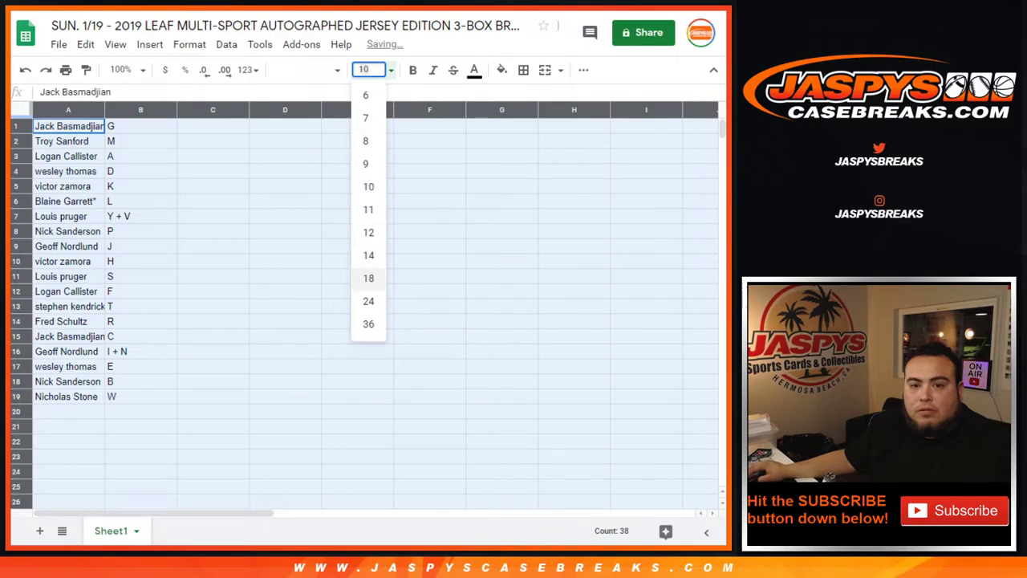
click(368, 278)
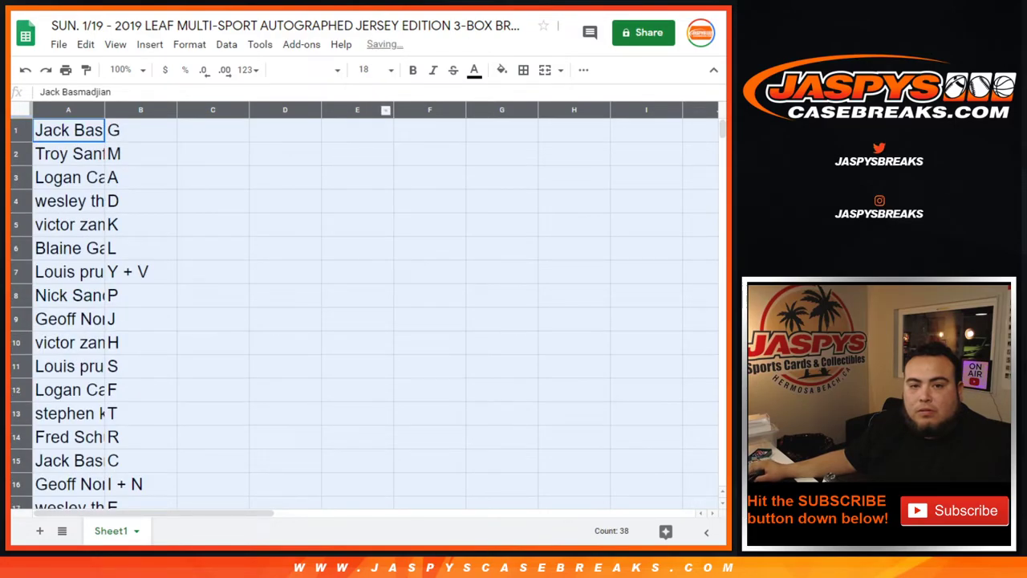
click(368, 69)
click(368, 255)
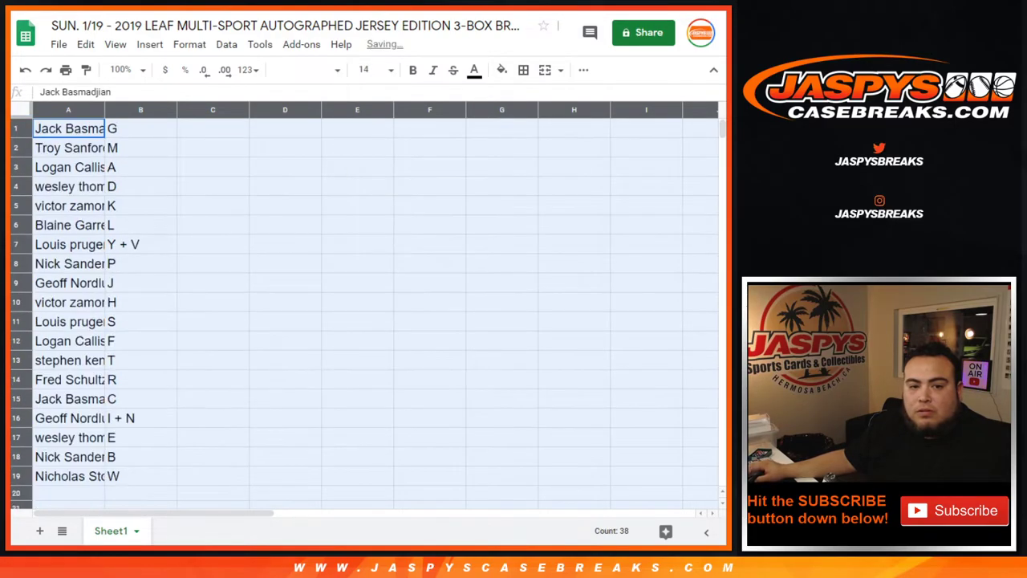
double_click(105, 110)
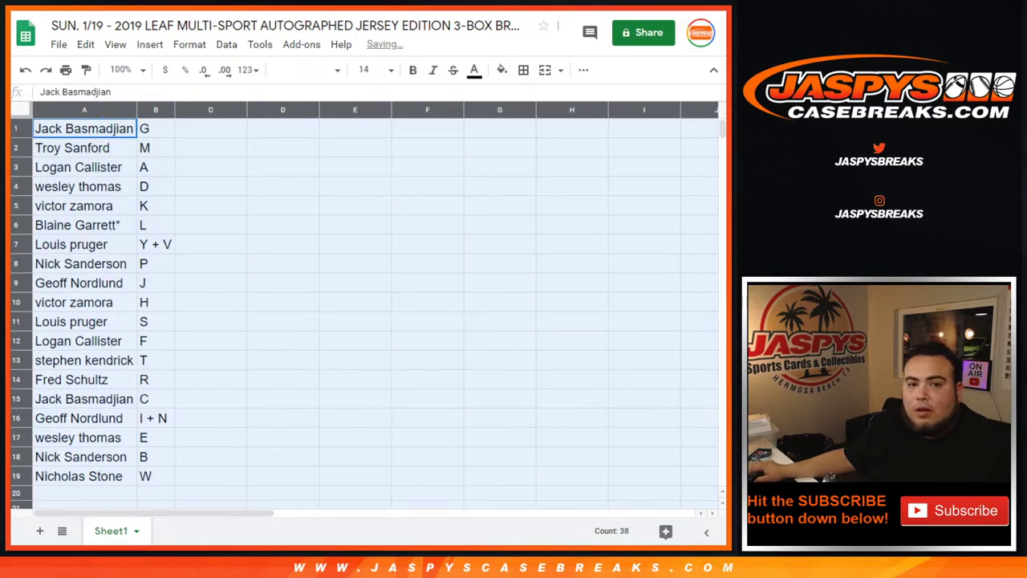
Go through rows 1 to 19 one at a time to read each participant's assigned letter
click(16, 129)
click(16, 148)
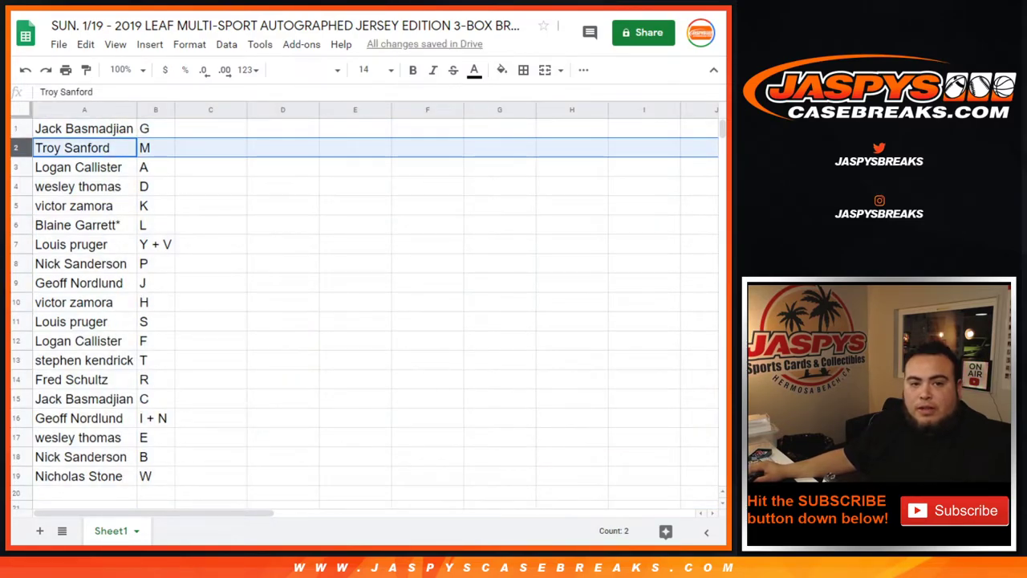
click(16, 167)
click(16, 186)
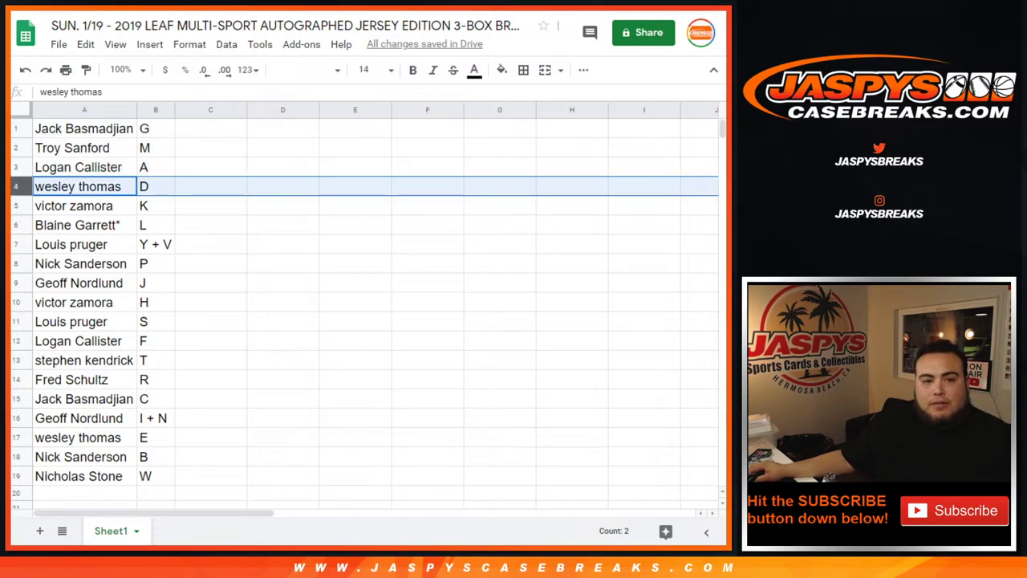
click(16, 206)
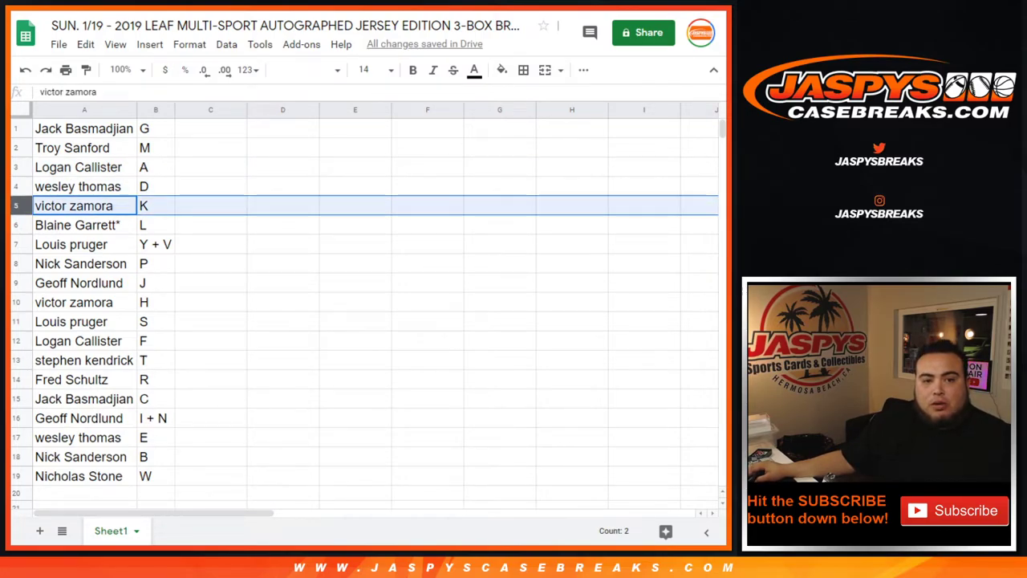
click(16, 225)
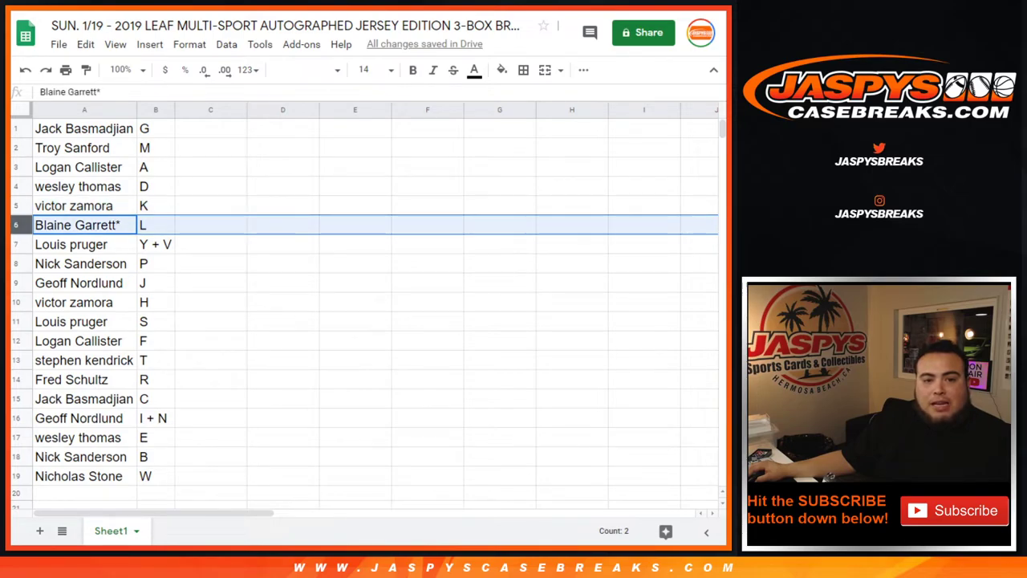
click(16, 244)
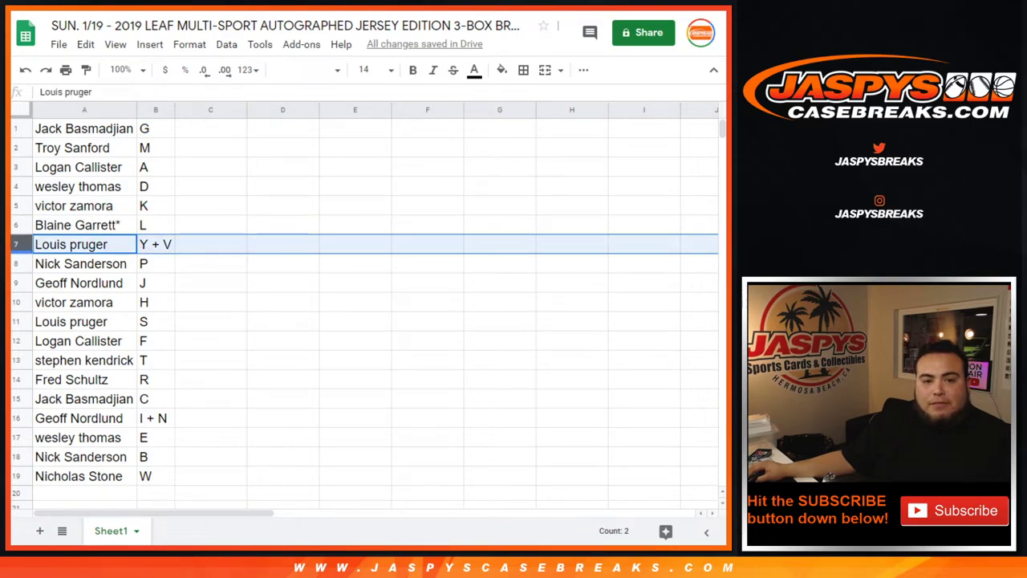
click(16, 263)
click(16, 282)
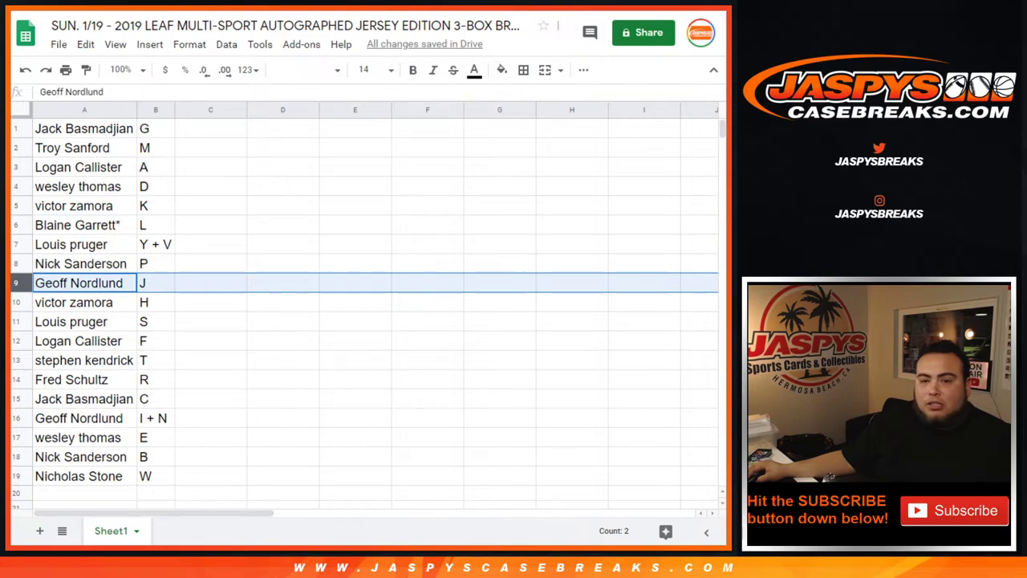
click(15, 301)
click(16, 321)
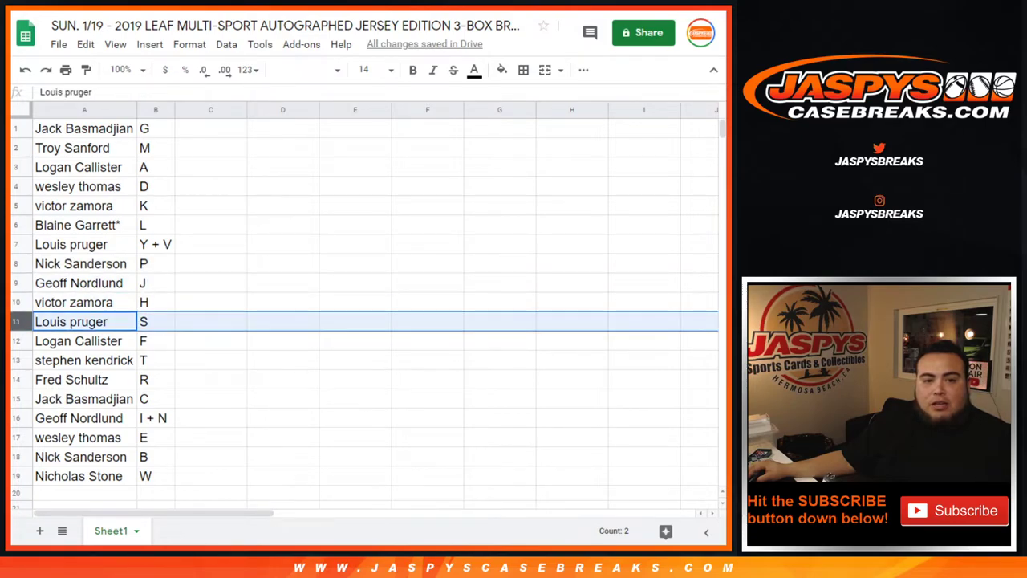
click(16, 340)
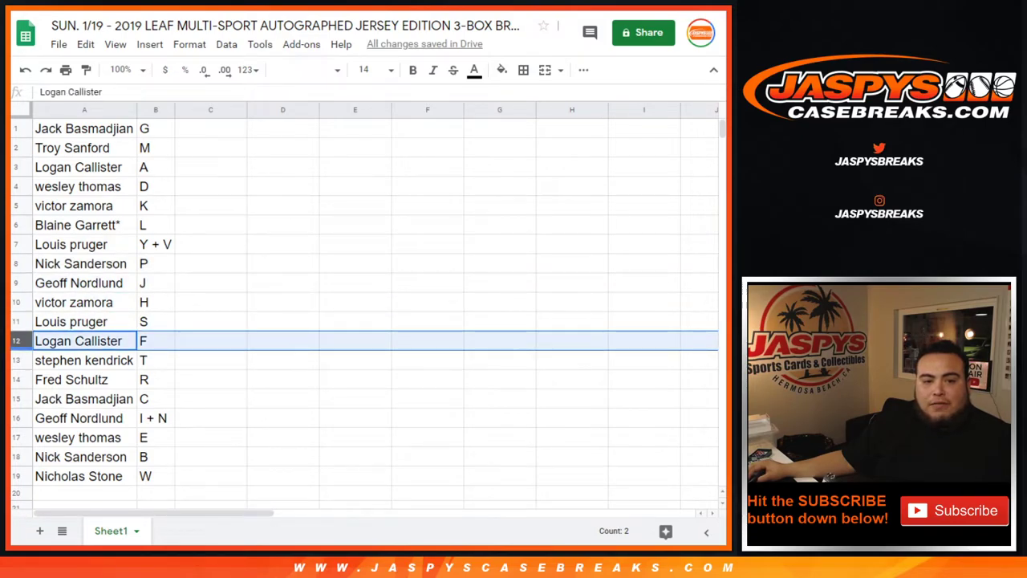
click(15, 359)
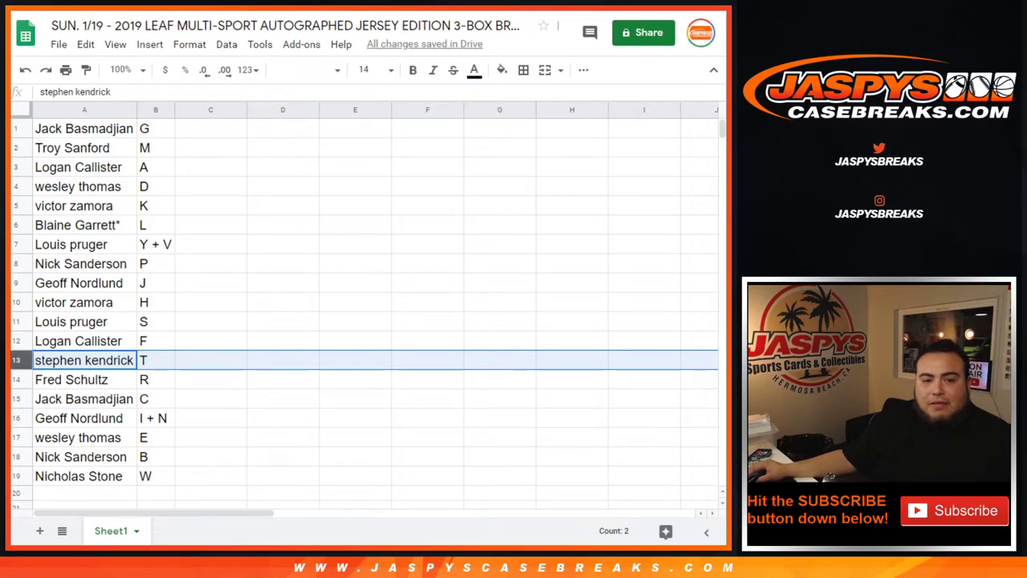
click(15, 379)
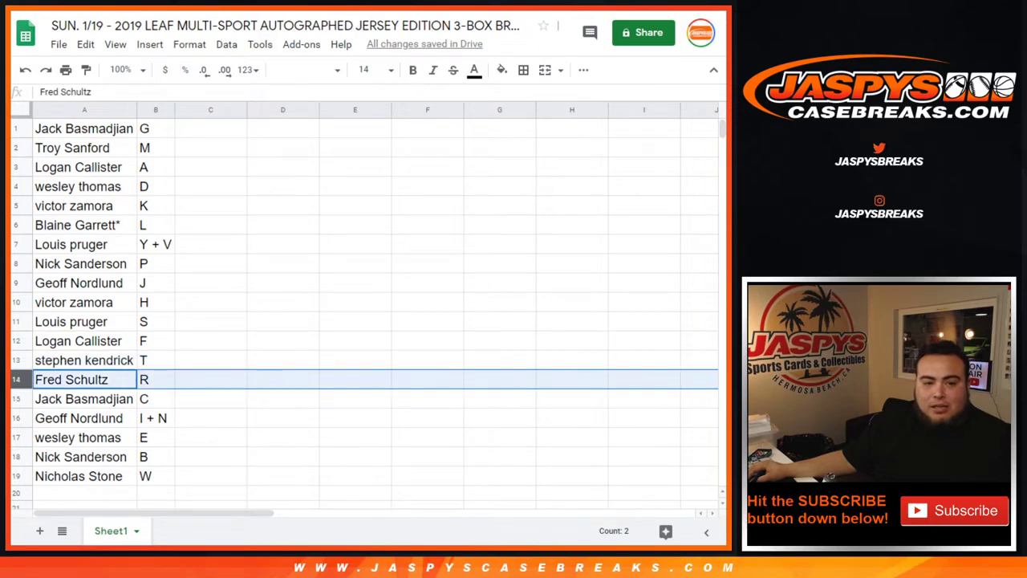
click(15, 398)
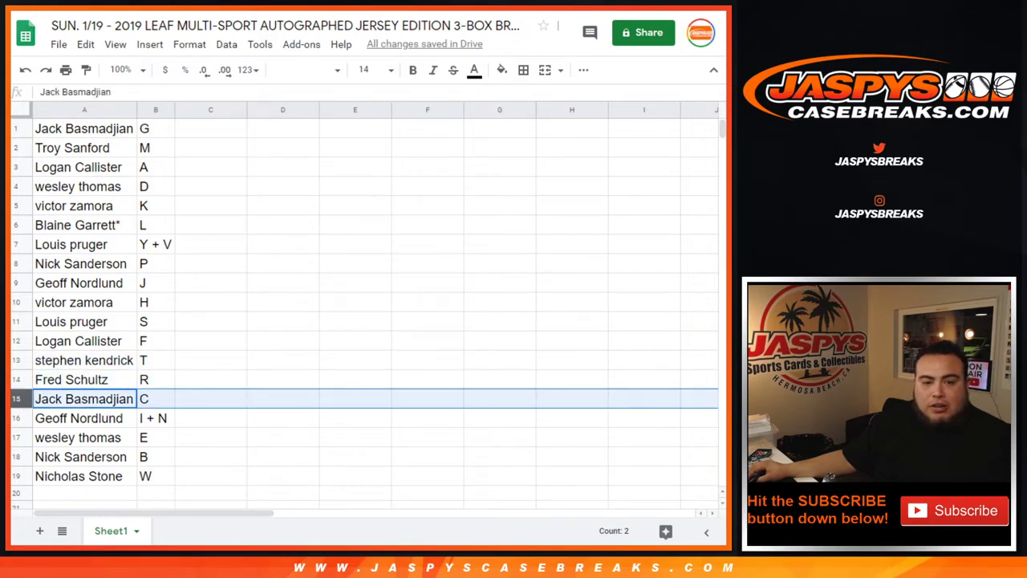
click(16, 418)
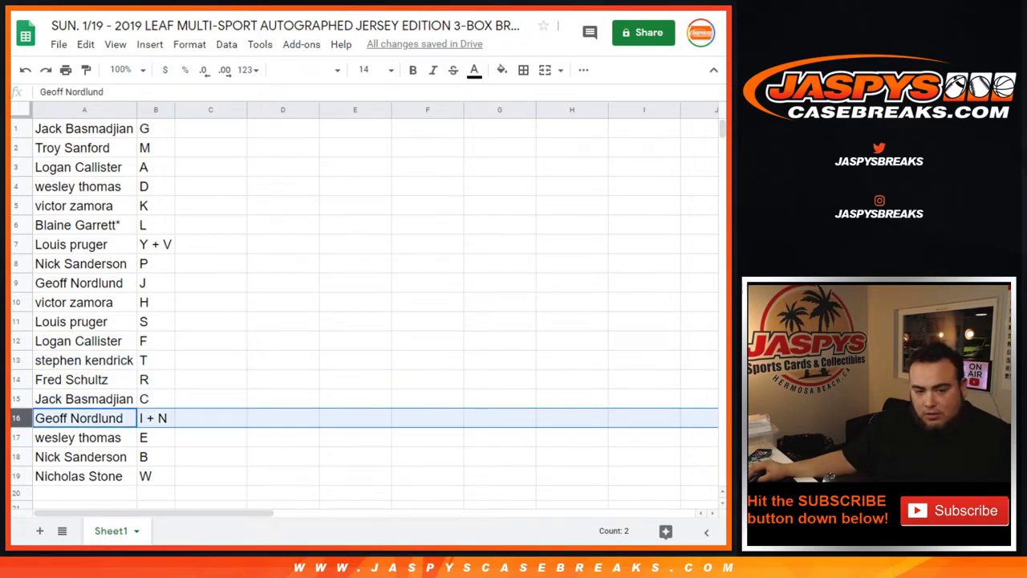
click(15, 437)
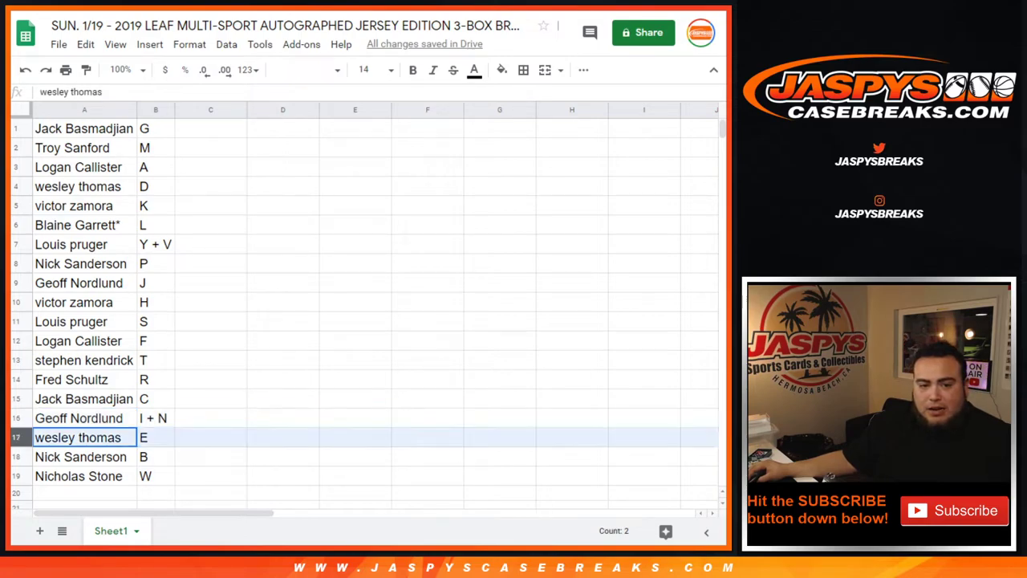
click(15, 457)
click(15, 476)
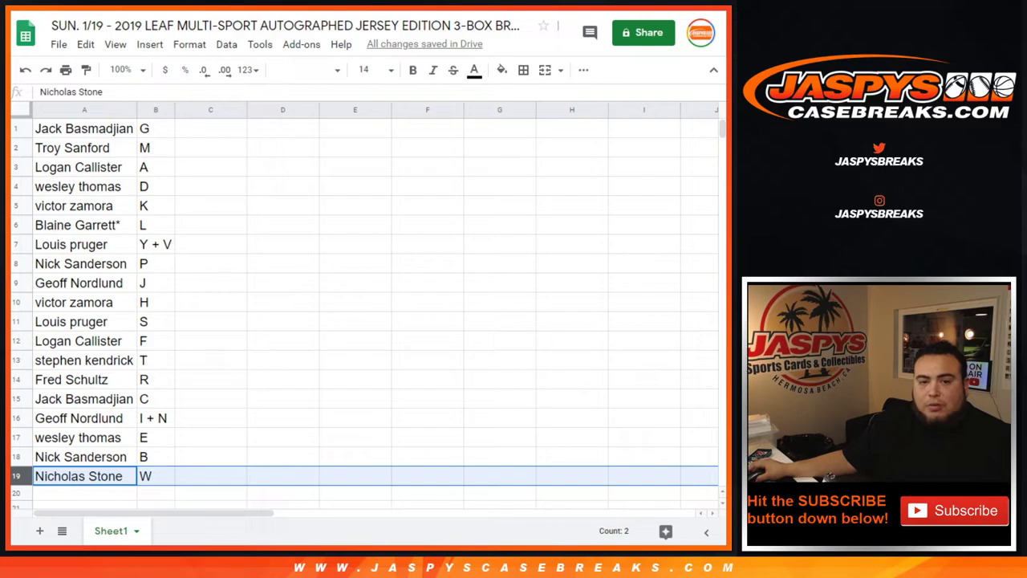
Sort the whole sheet from A to Z by the assigned letters in column B
right_click(166, 110)
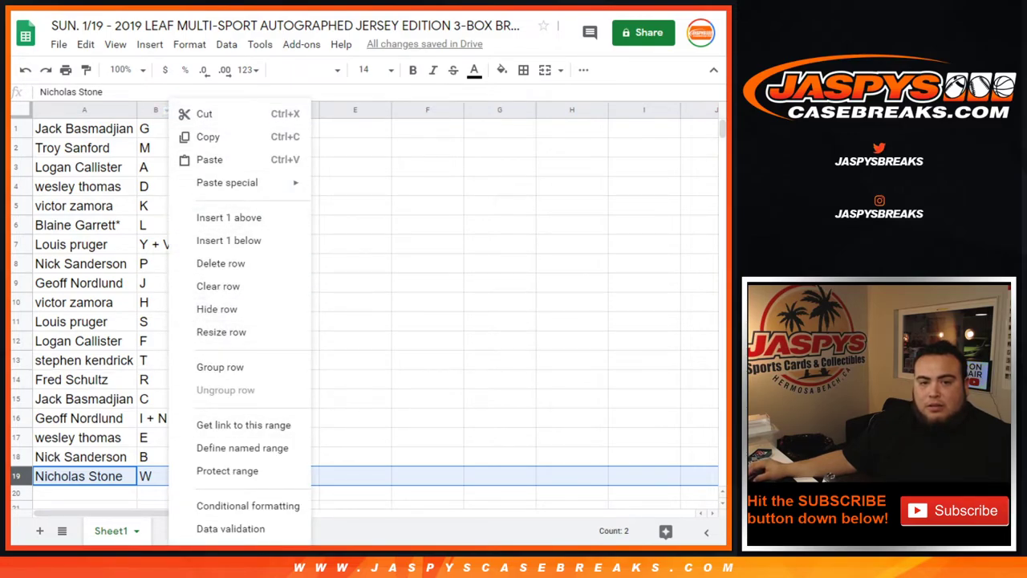
click(355, 186)
right_click(164, 110)
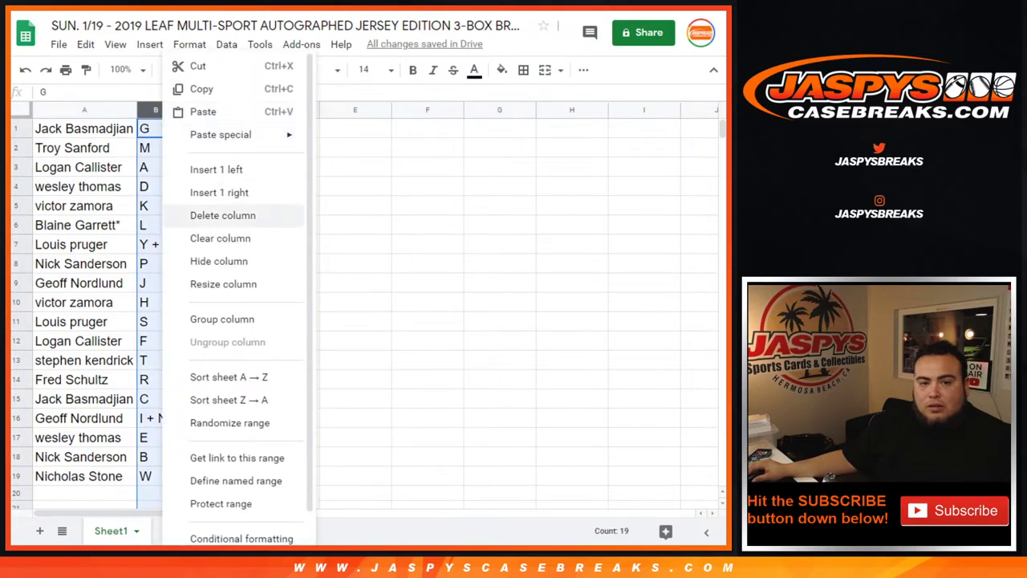
click(229, 376)
Add all borders to the names and letters in A1:B19 and center their contents horizontally
drag(84, 129, 156, 475)
click(523, 70)
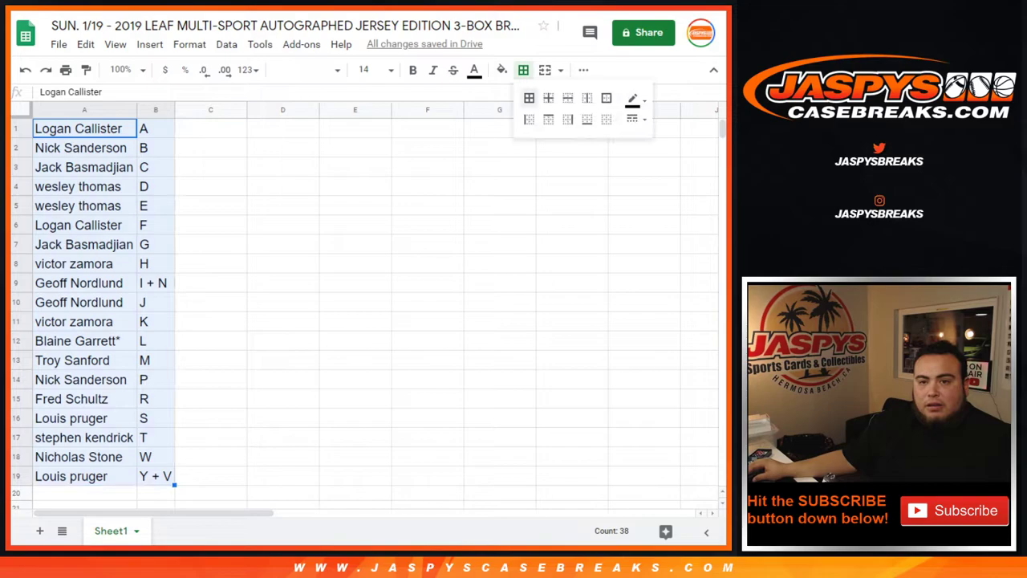
click(528, 97)
click(583, 70)
click(369, 96)
click(386, 122)
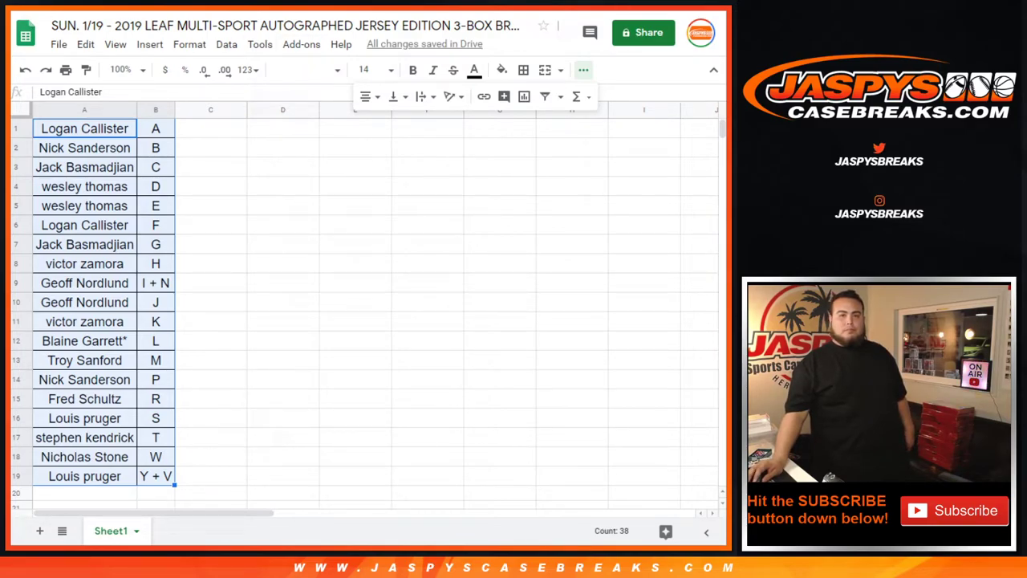
Open the RANDOM.ORG List Randomizer in a new tab and paste the numbers 1 to 10 as list items
key(ctrl+Tab)
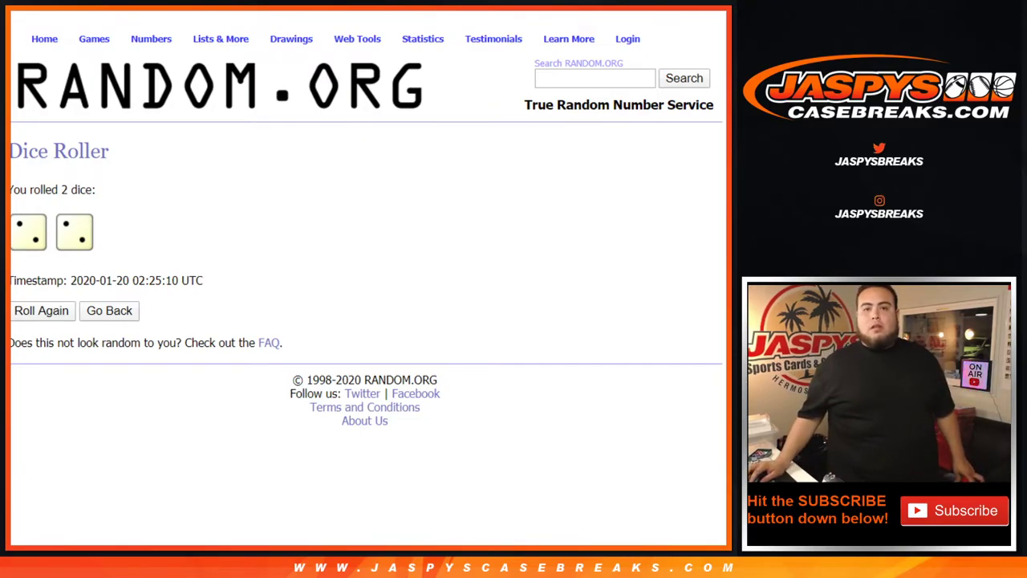
key(ctrl+t)
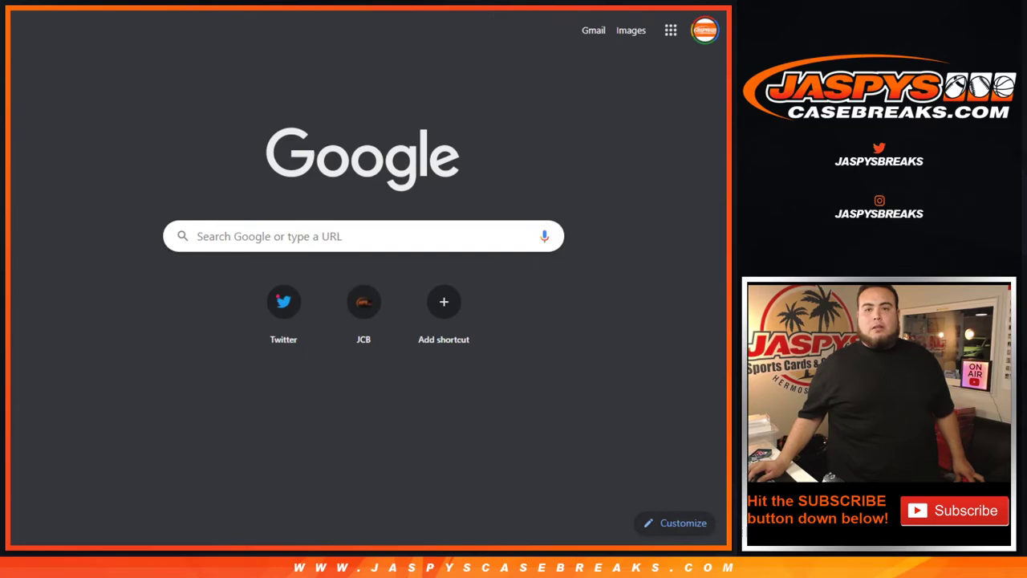
key(Return)
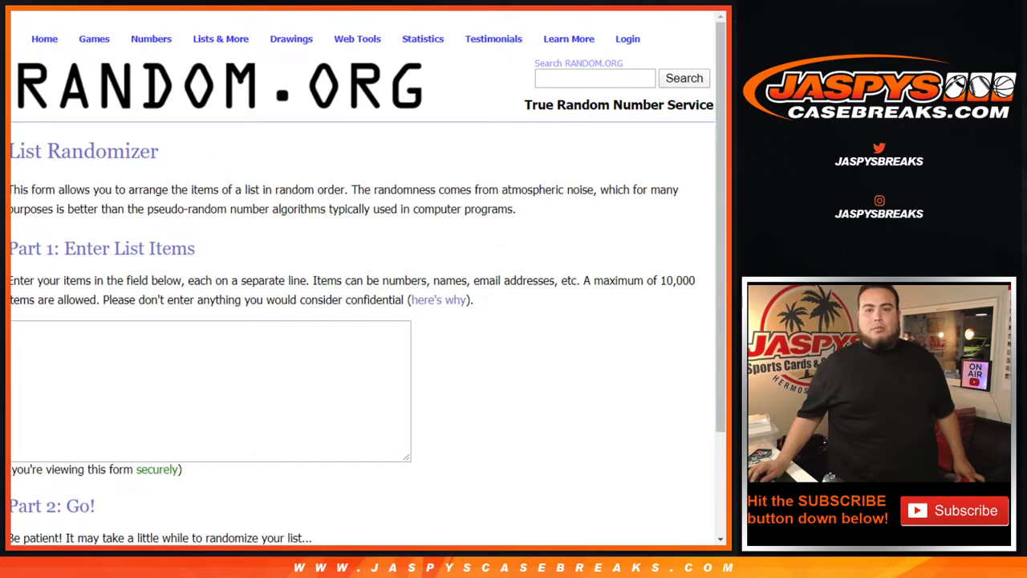
click(211, 391)
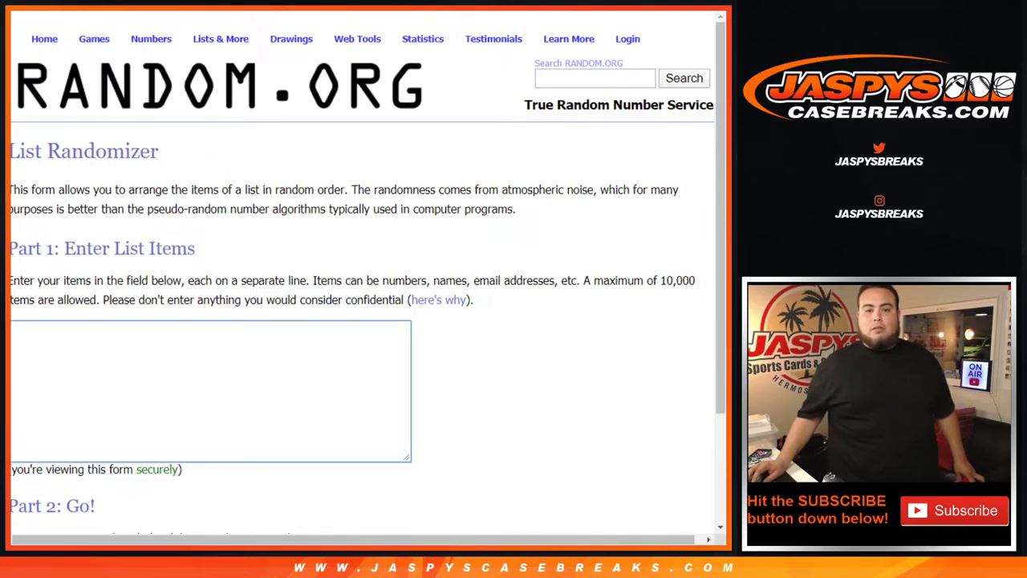
key(ctrl+v)
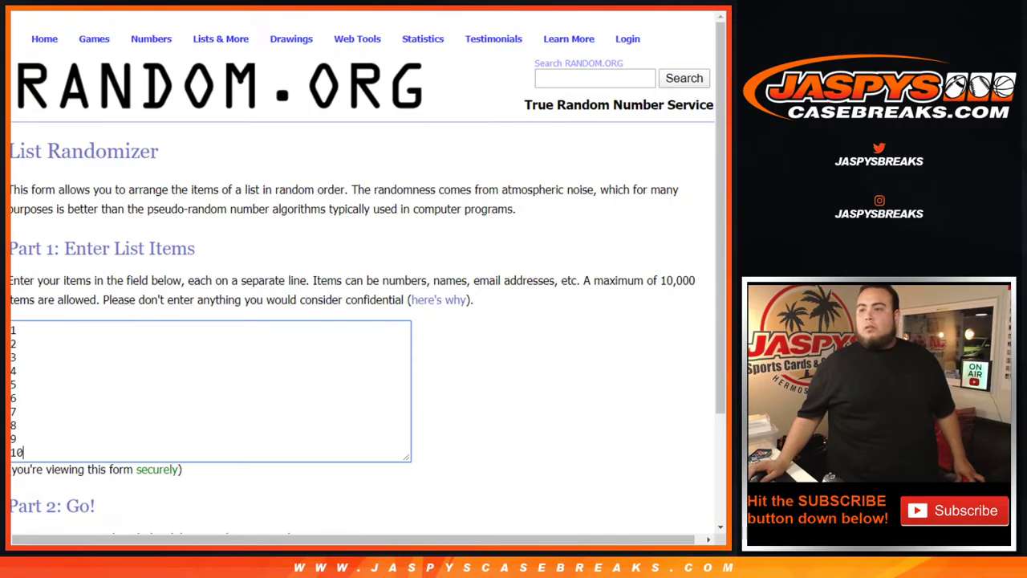
Randomize the number list four times in total and highlight the randomization count
scroll(363, 273, down, 2)
click(45, 425)
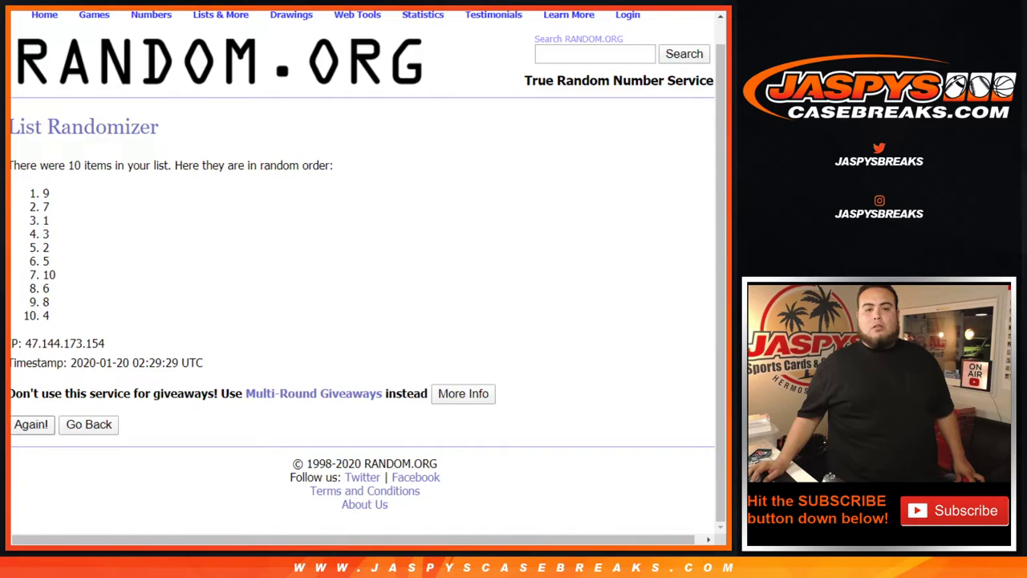
click(31, 424)
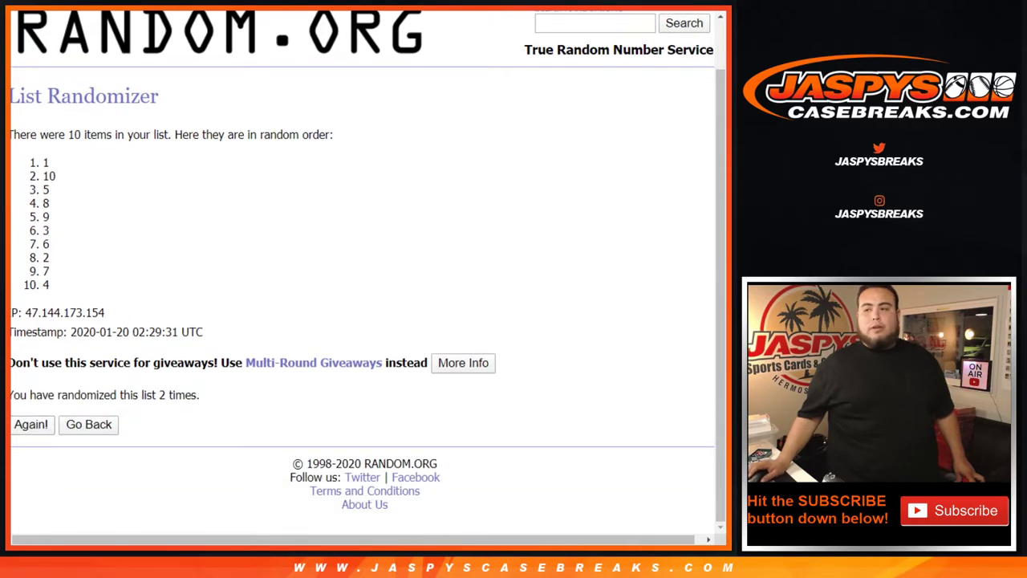
click(30, 424)
click(31, 424)
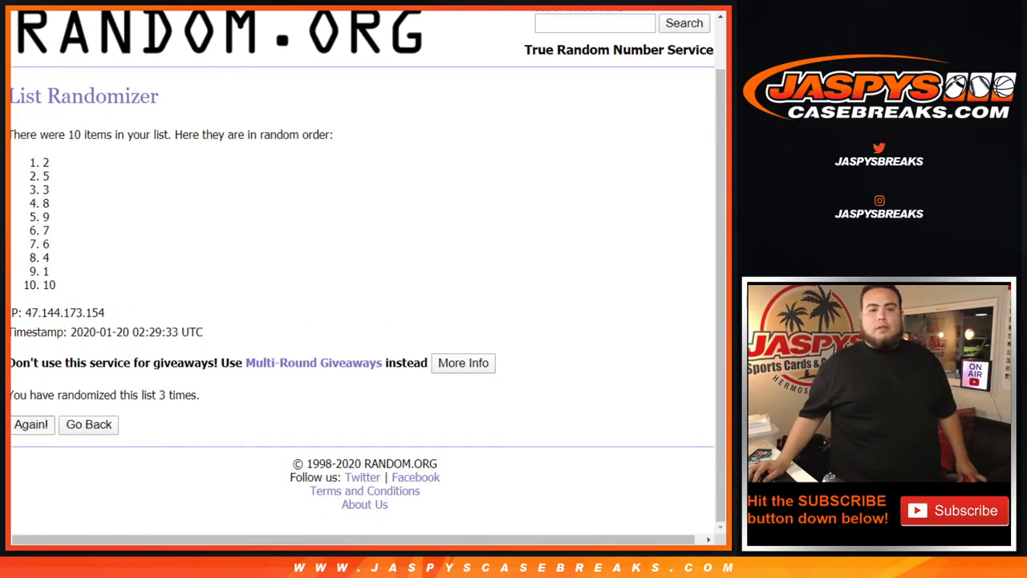
drag(157, 395, 211, 410)
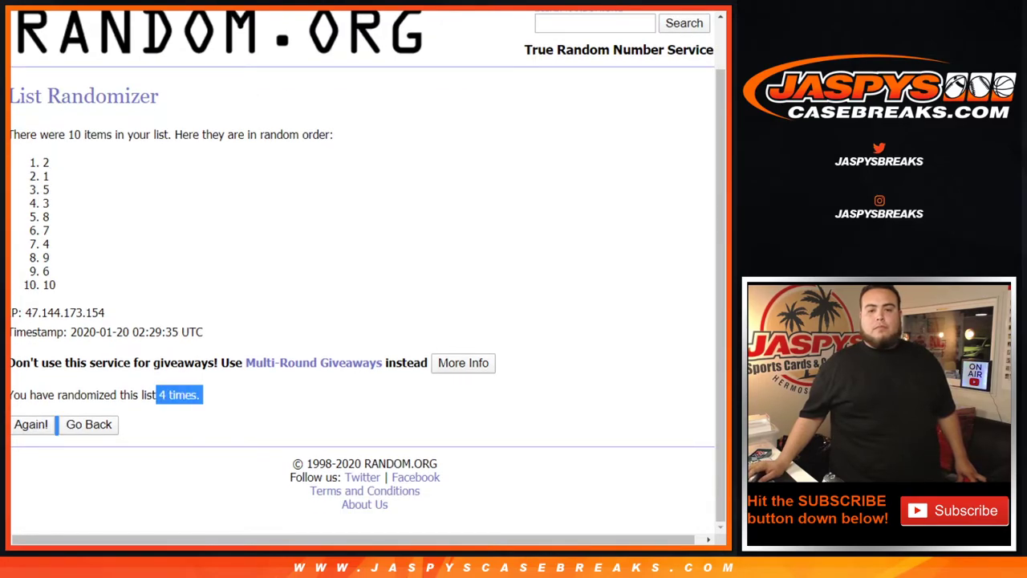
Compare the list with the two-dice roll and highlight the first three numbers in the randomized order
key(ctrl+Tab)
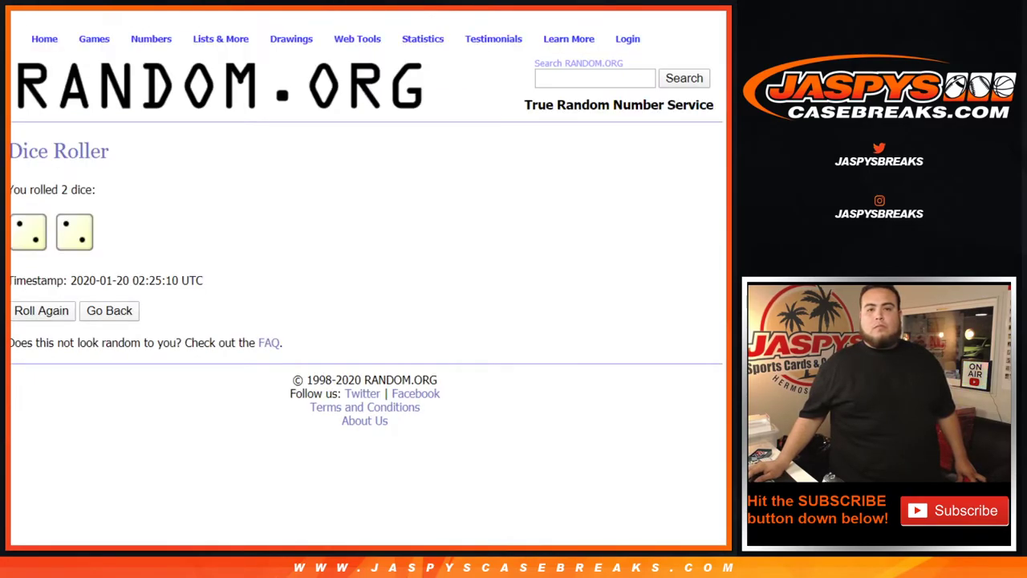
key(ctrl+shift+Tab)
drag(43, 160, 47, 190)
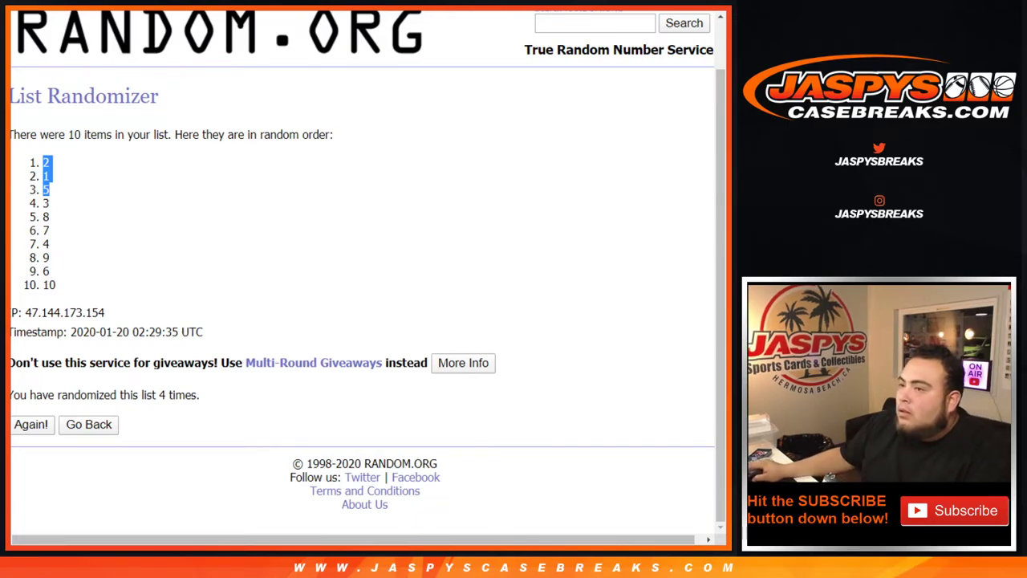
Switch back to the Google Sheets spreadsheet and print it in portrait orientation with the workbook title in the header
key(alt+Tab)
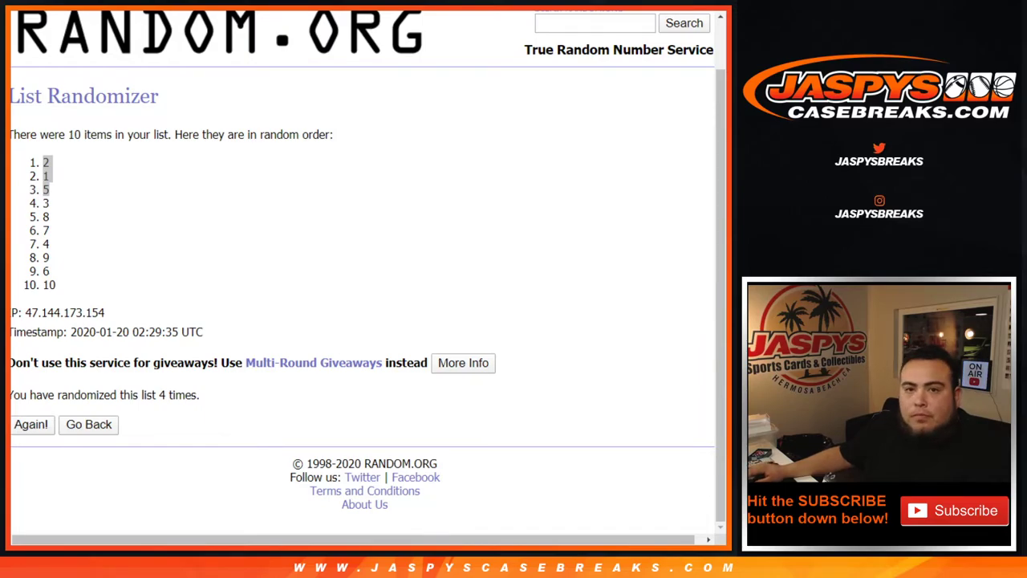
key(ctrl+Tab)
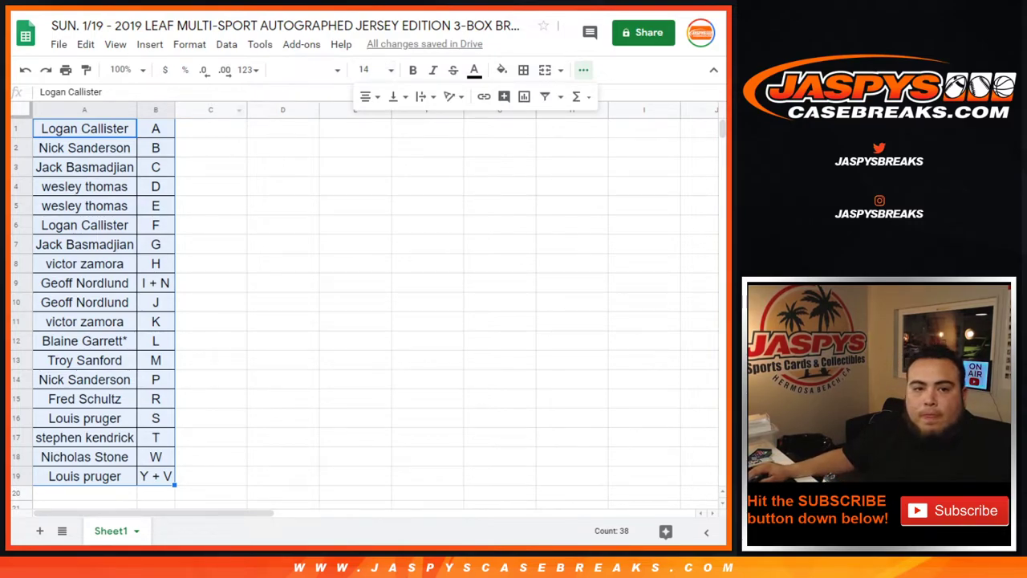
key(ctrl+p)
click(529, 423)
click(683, 31)
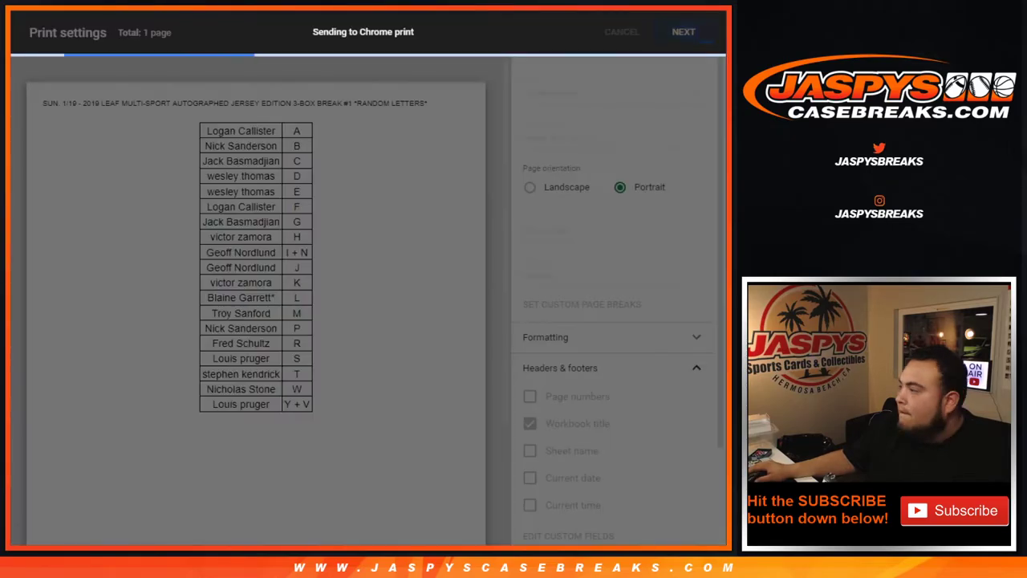
key(Return)
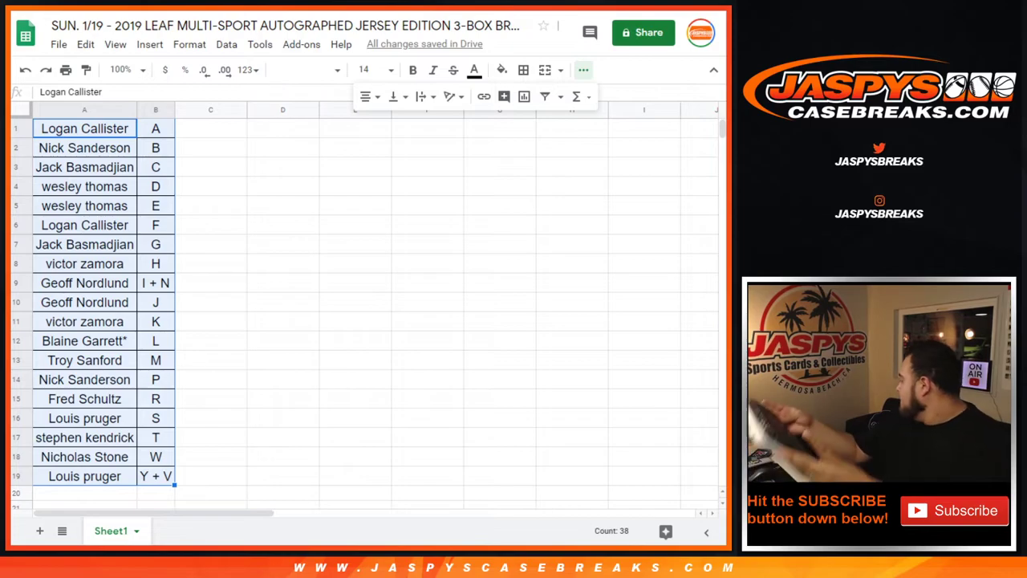